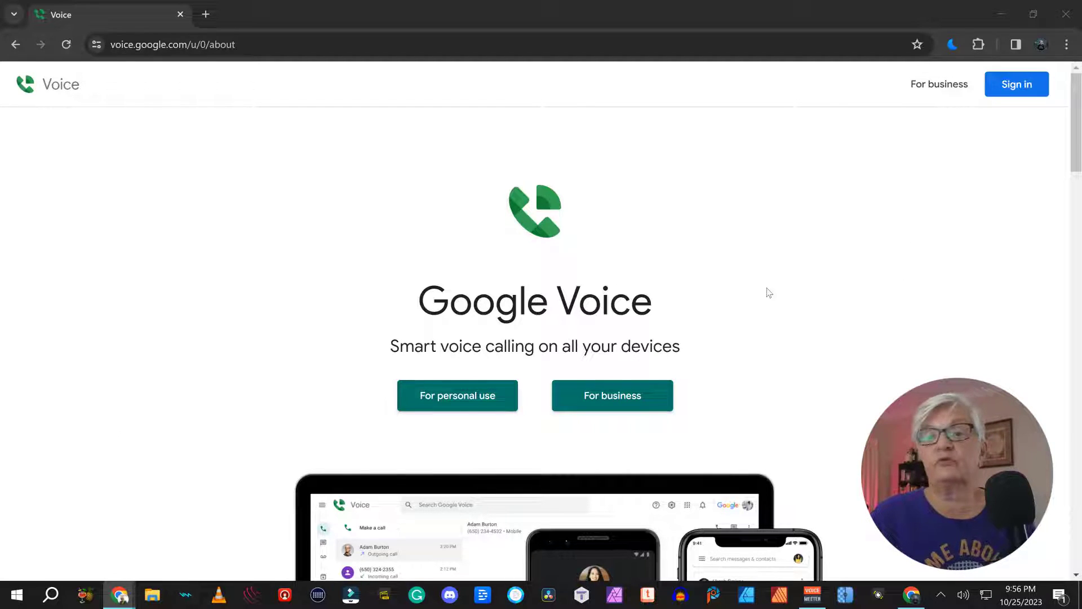
Sign in, block site notifications, and open the Terms of Service in a new tab.
click(1012, 89)
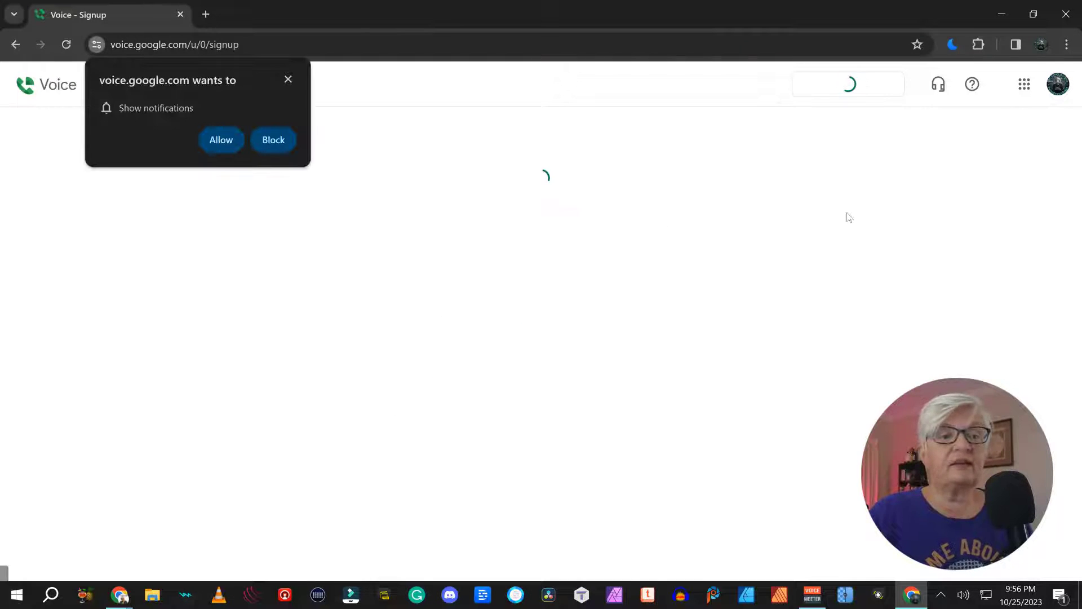
click(493, 169)
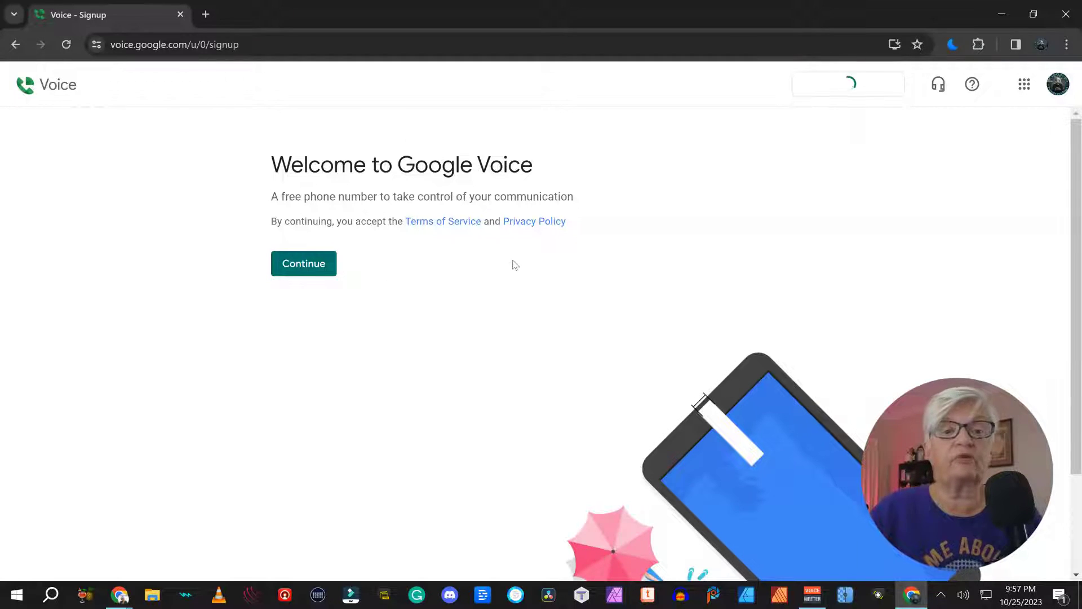
right_click(437, 228)
click(491, 241)
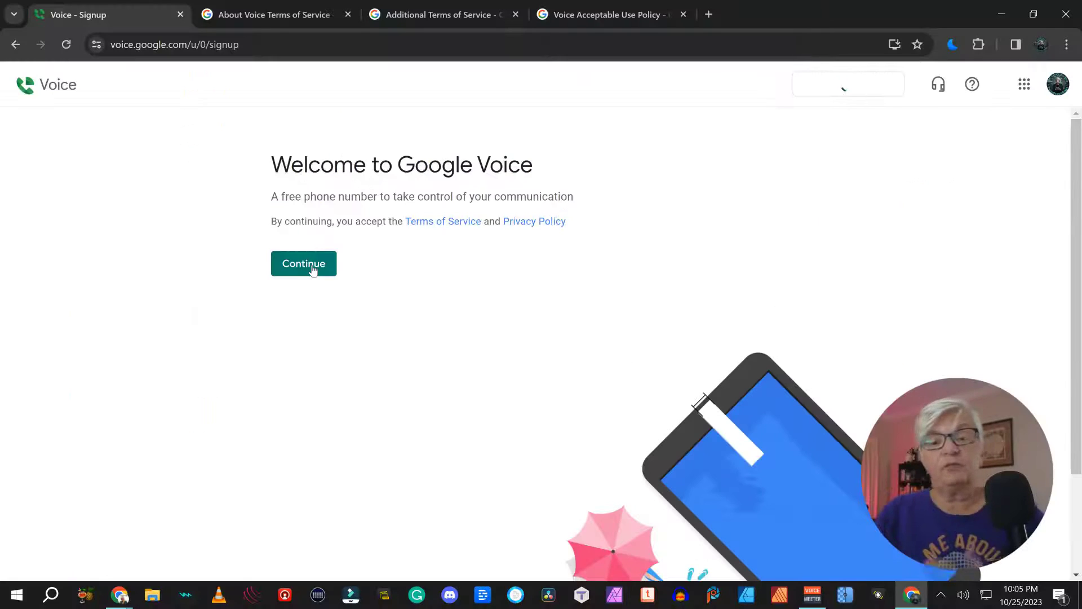
Accept the terms, search numbers for 850, and select the first Tallahassee number.
click(313, 271)
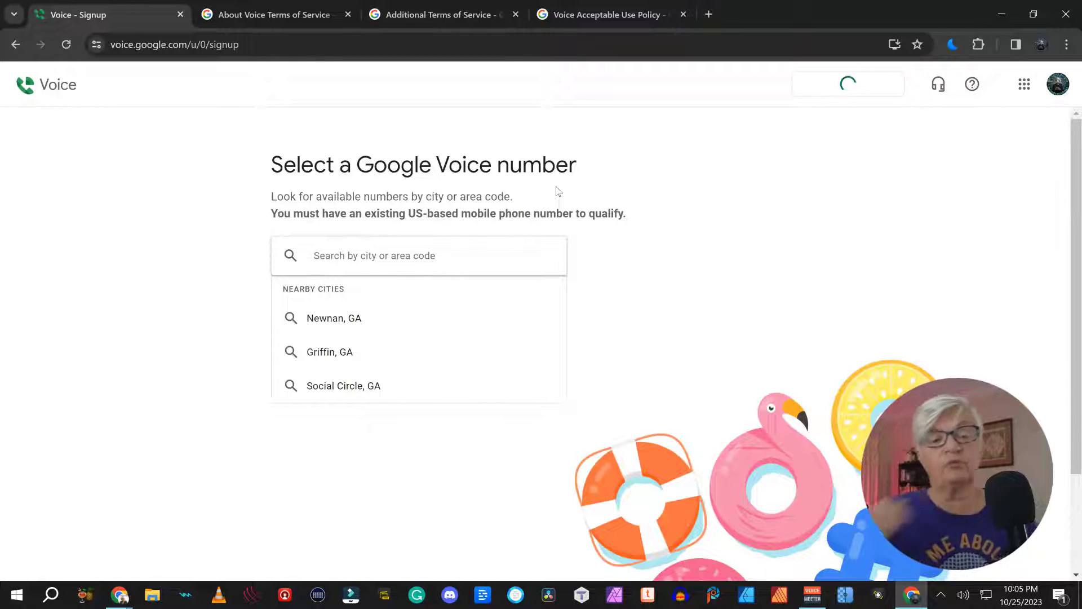
click(371, 259)
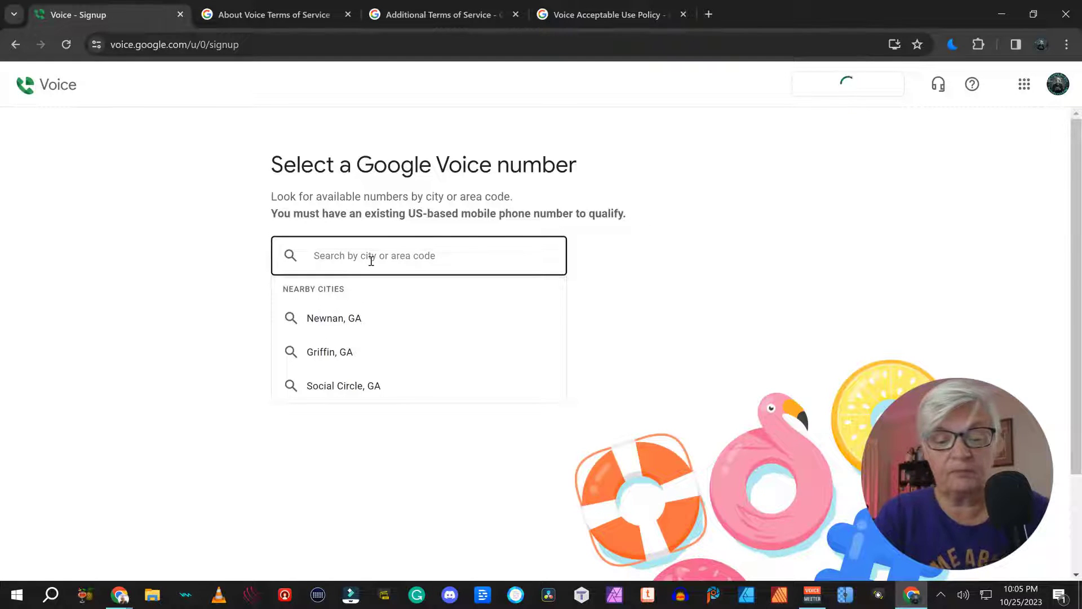
text(850)
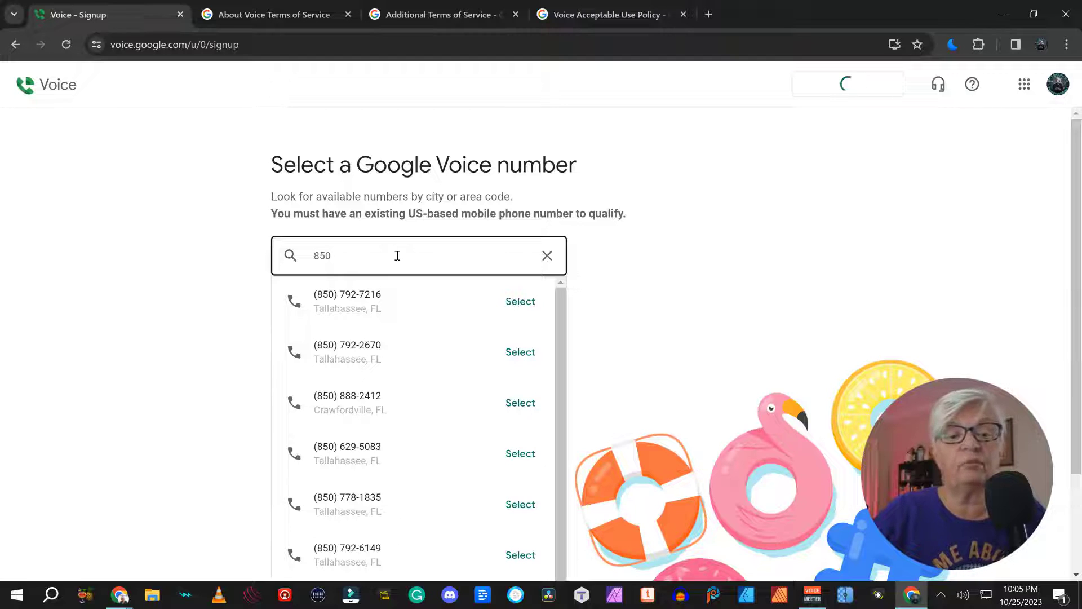
scroll(362, 384, down, 2)
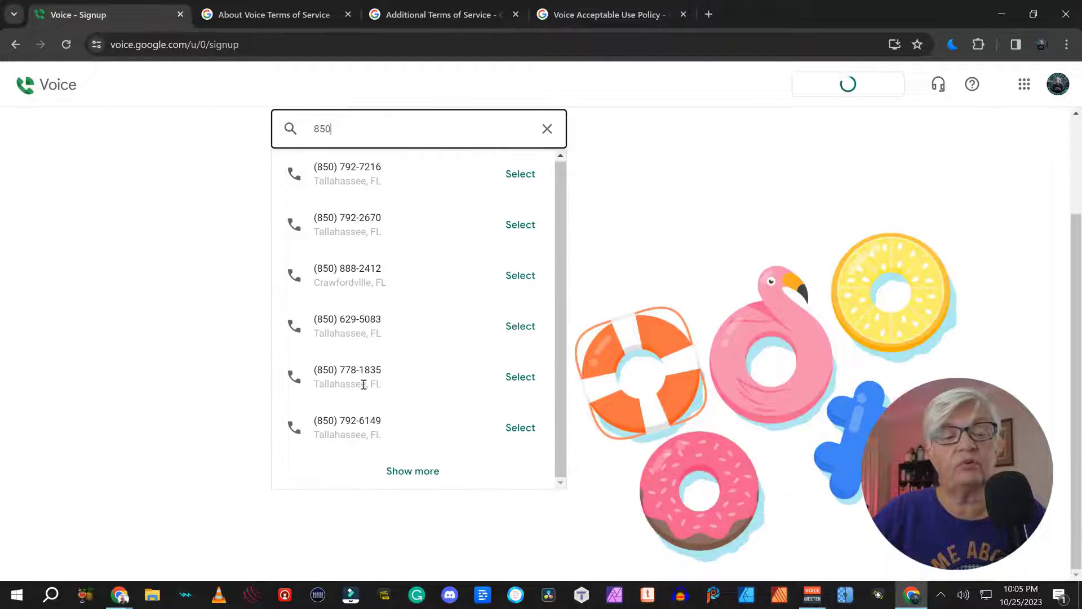
click(415, 470)
scroll(476, 208, down, 3)
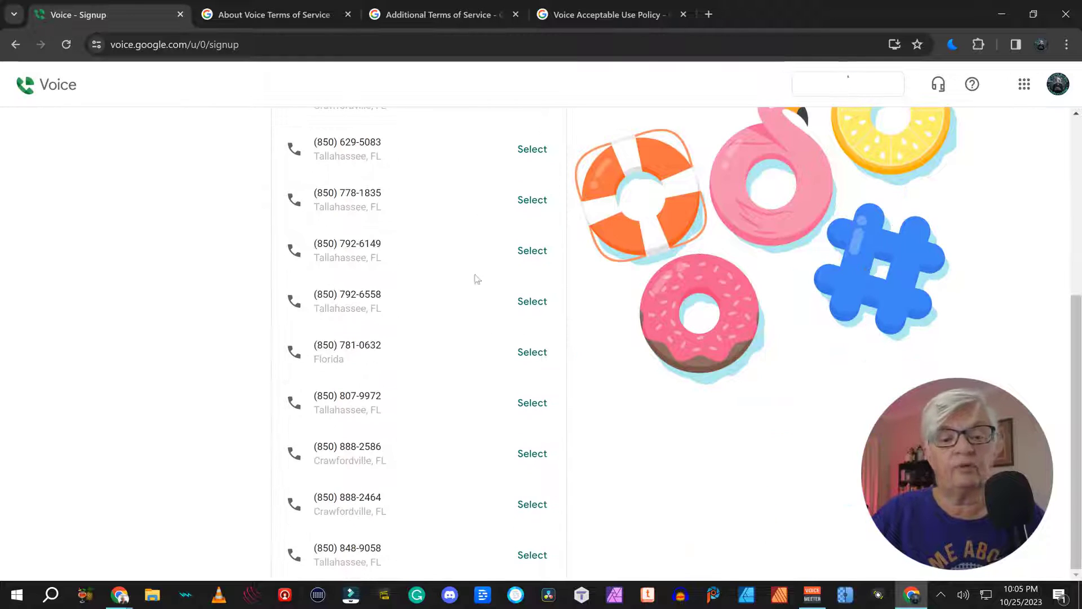
scroll(477, 358, up, 5)
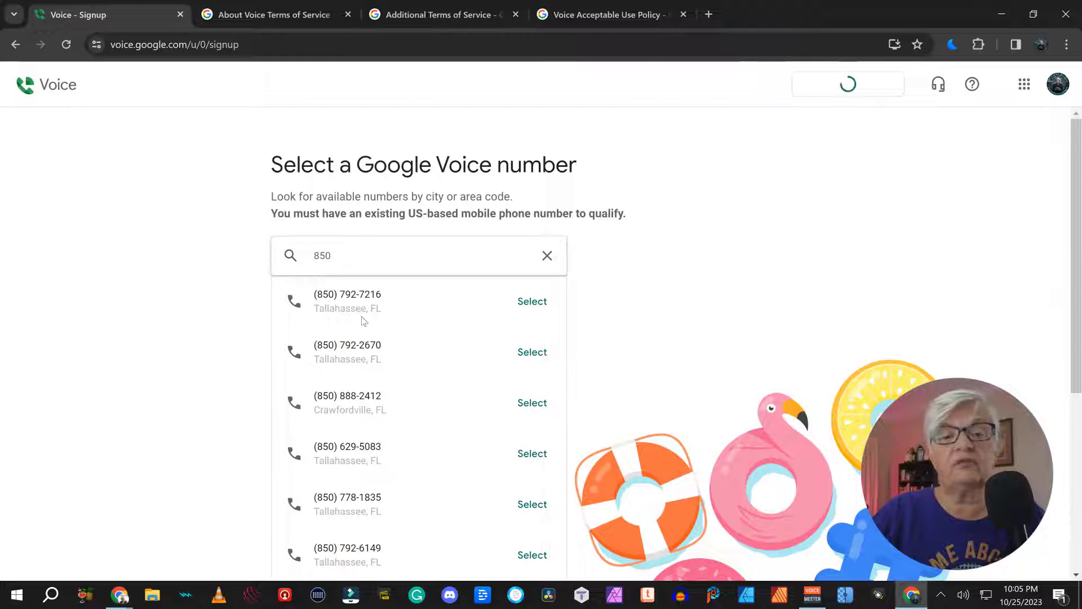
click(534, 303)
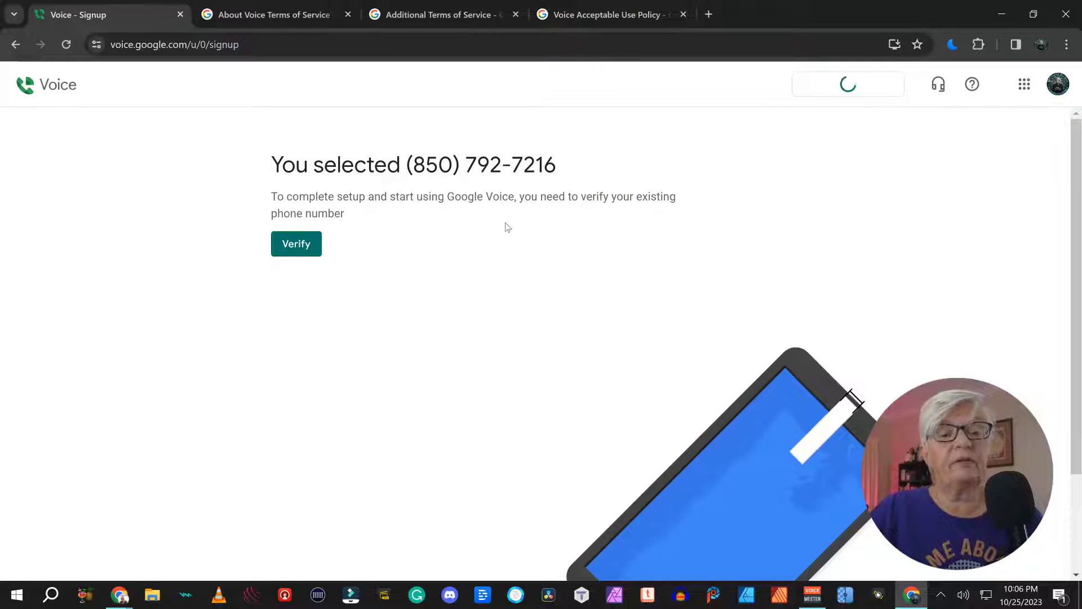
Open the link-number verification dialog, then minimize the signup window to reveal the existing account.
click(303, 252)
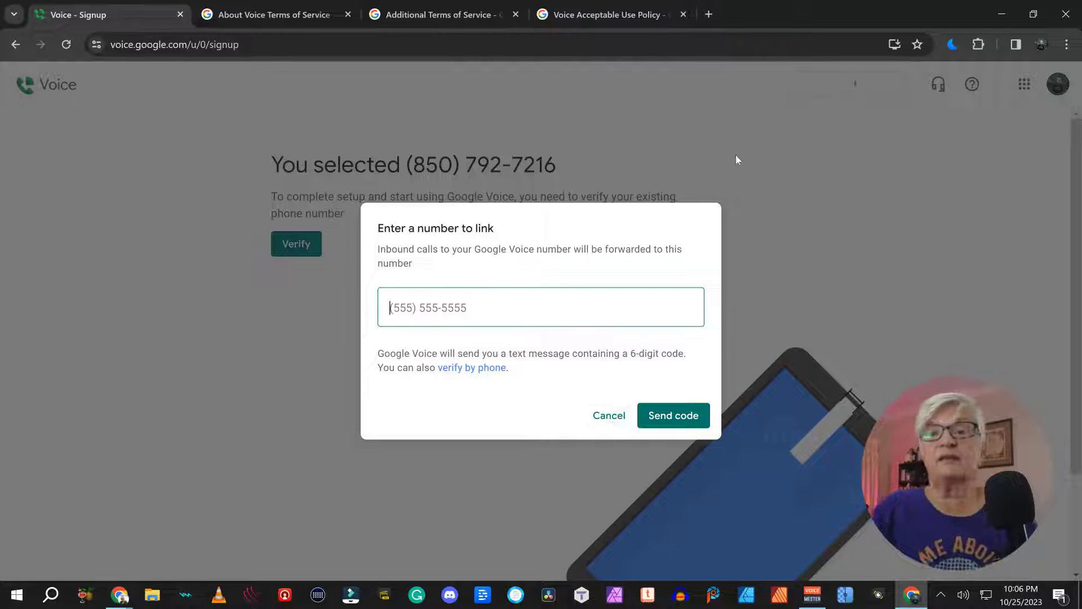
click(1007, 13)
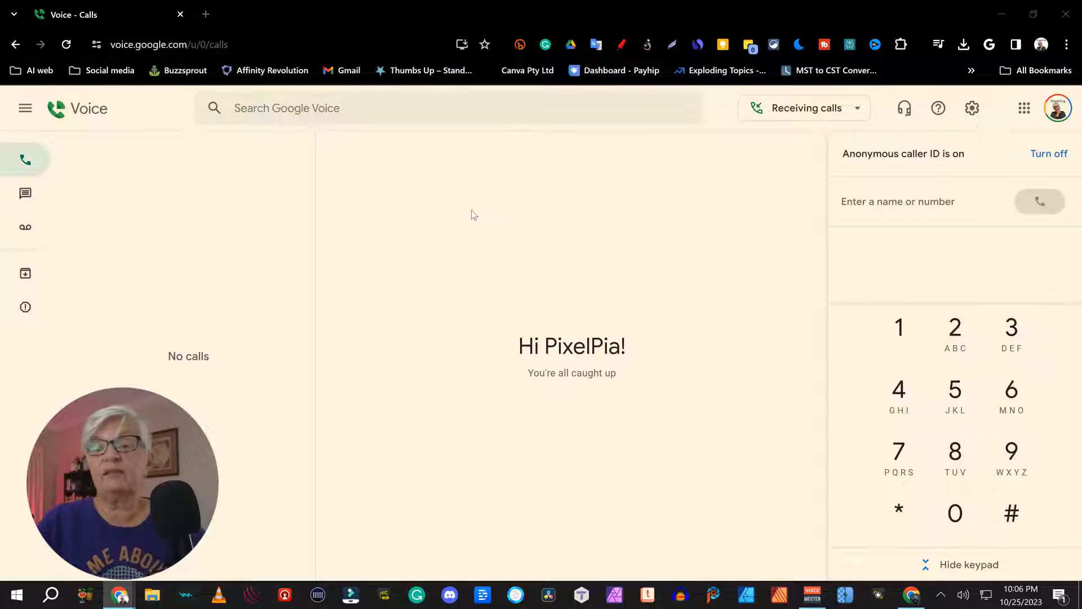
Tour Messages, Voicemail with the welcome voicemail, Archive and Spam, then open Settings.
click(28, 202)
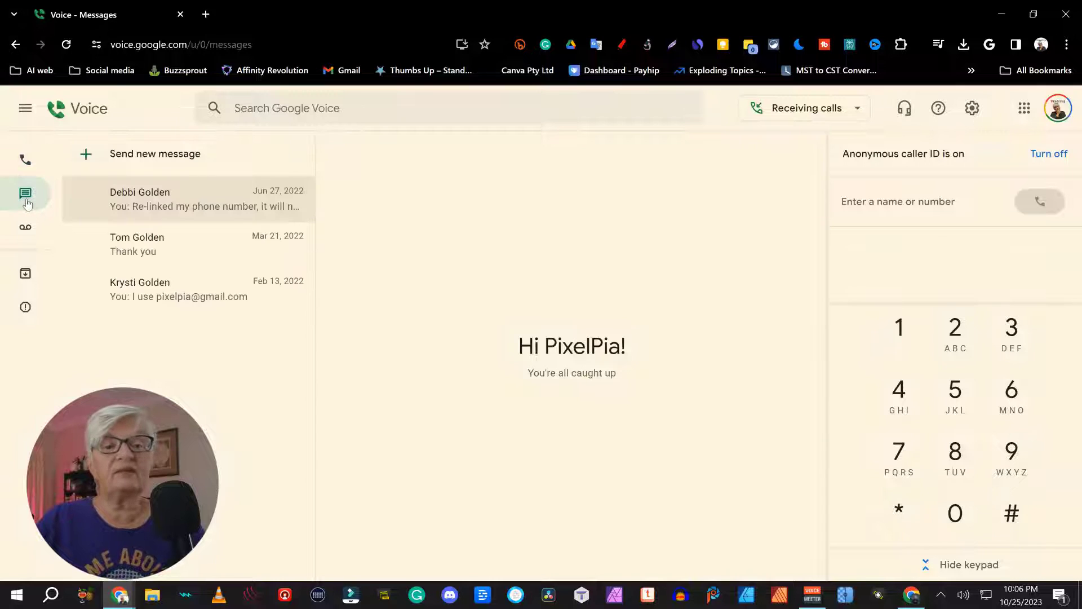
click(27, 229)
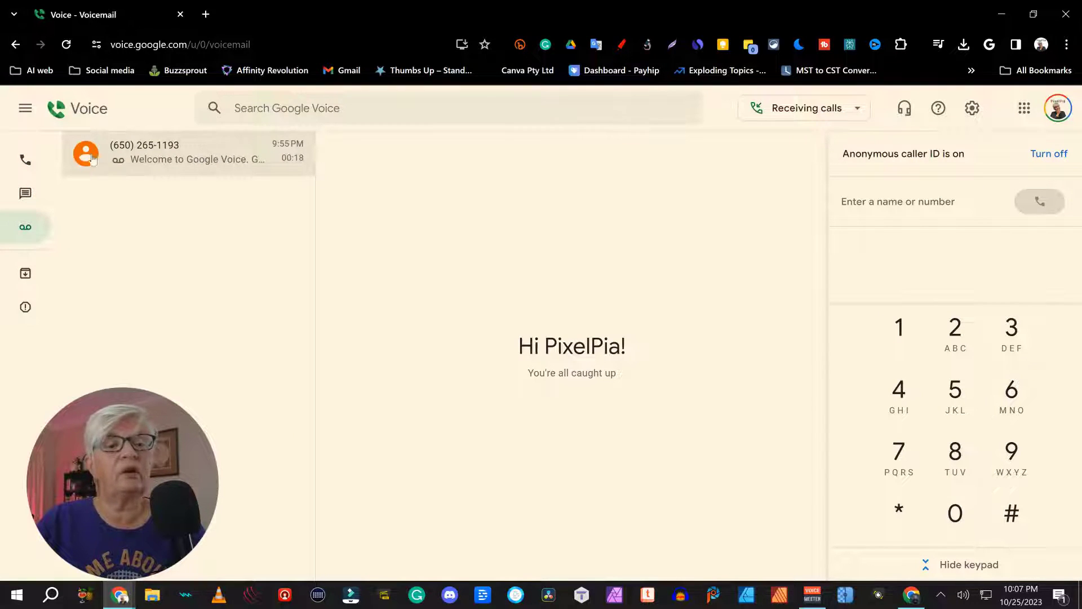
click(211, 159)
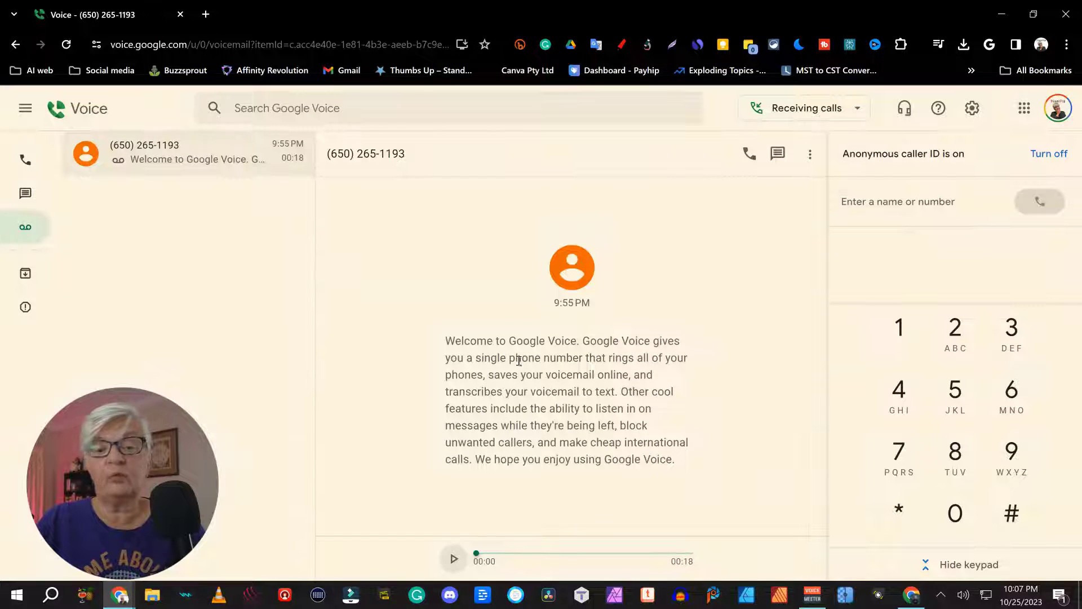
click(25, 274)
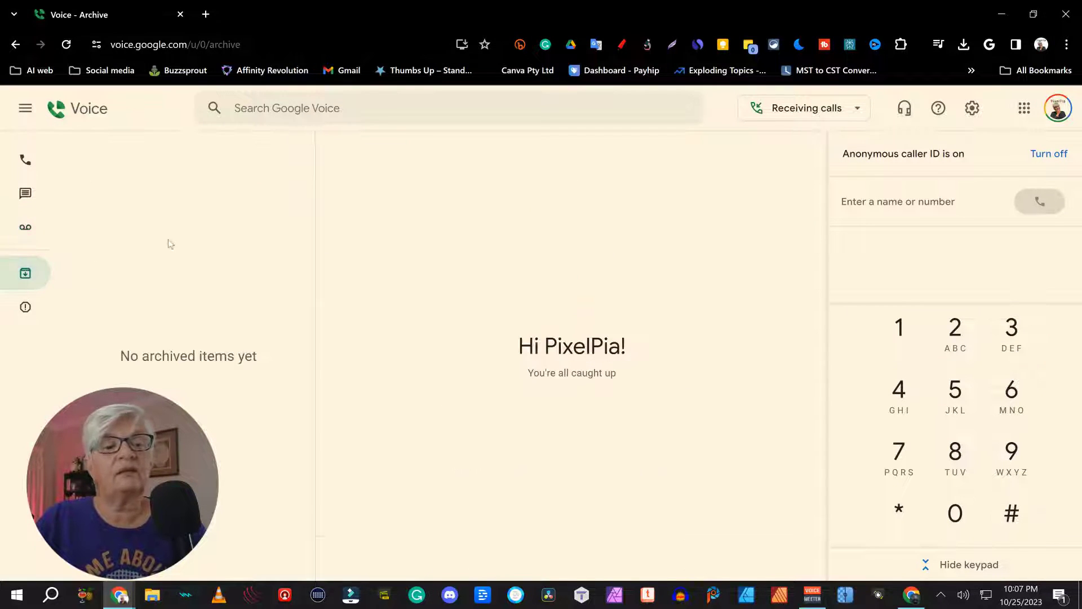
click(25, 308)
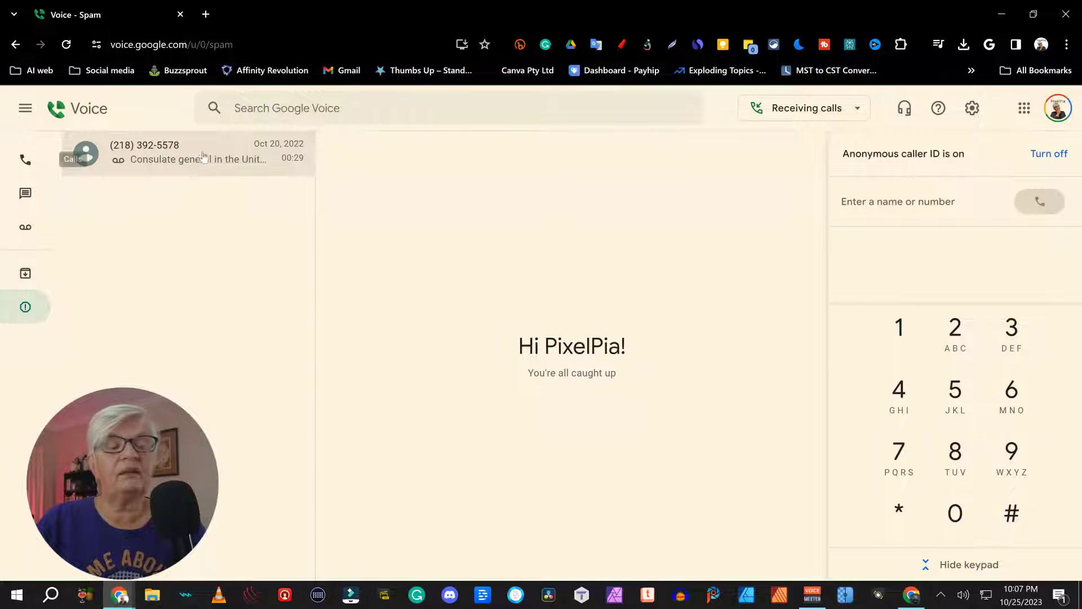
click(972, 107)
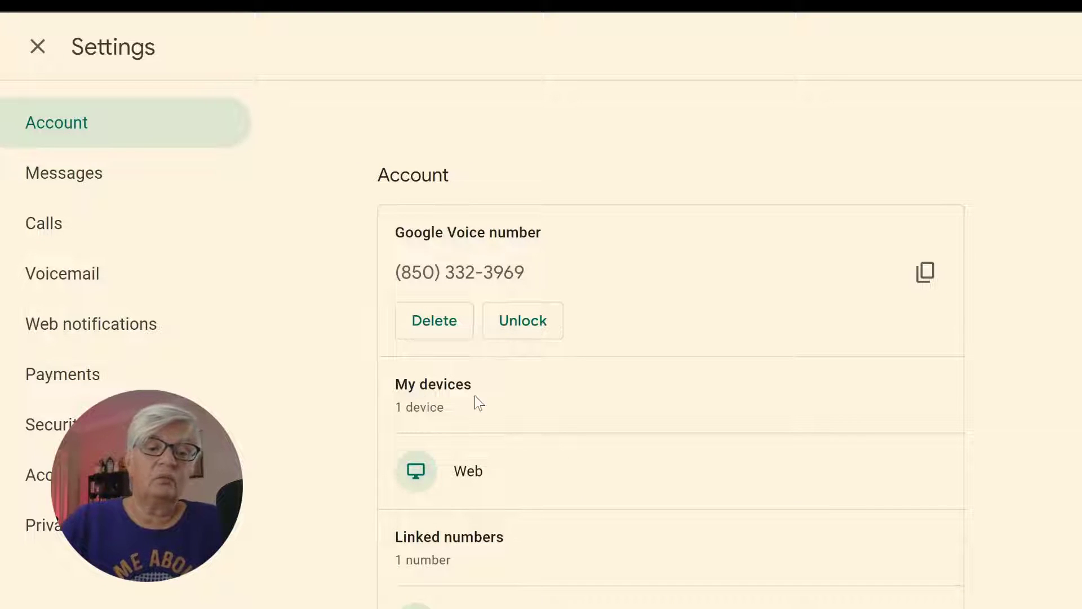
Review the Messages and Calls settings: email forwarding on, anonymous caller ID on.
scroll(662, 473, down, 2)
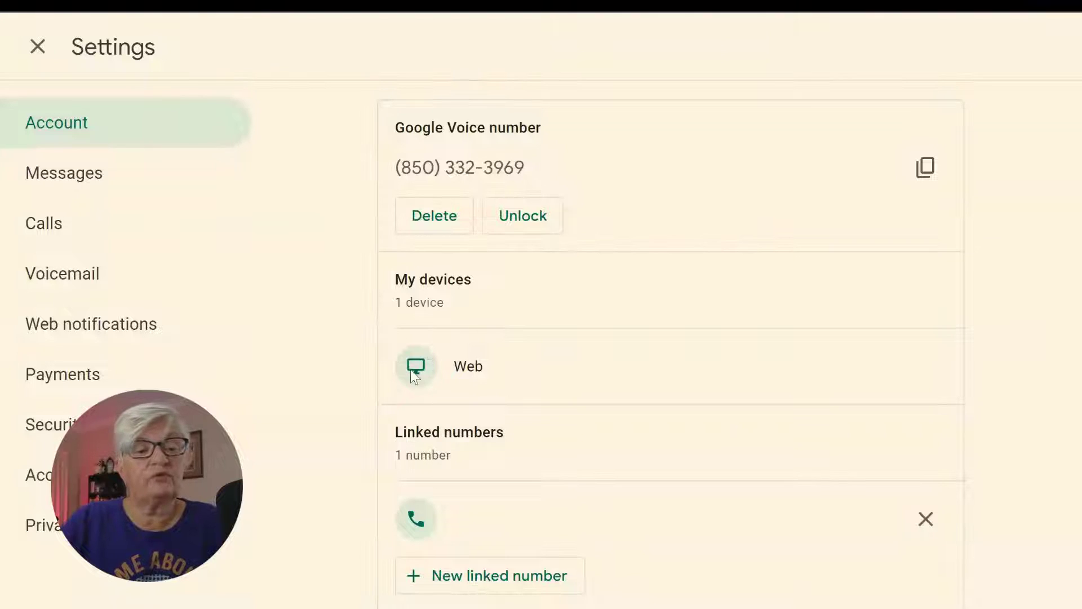
scroll(734, 408, down, 4)
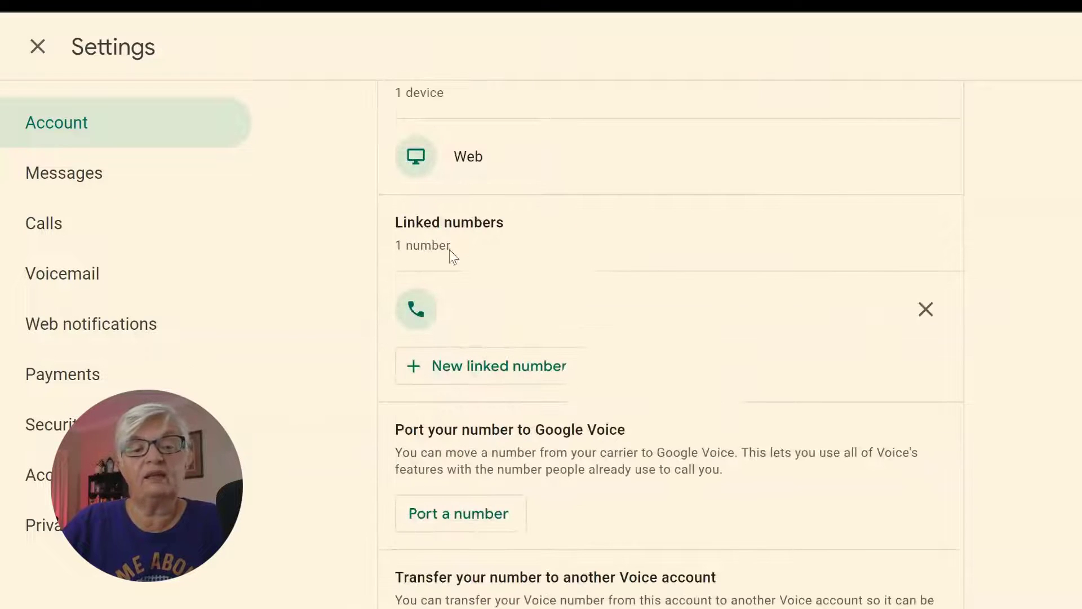
scroll(618, 306, up, 6)
click(85, 185)
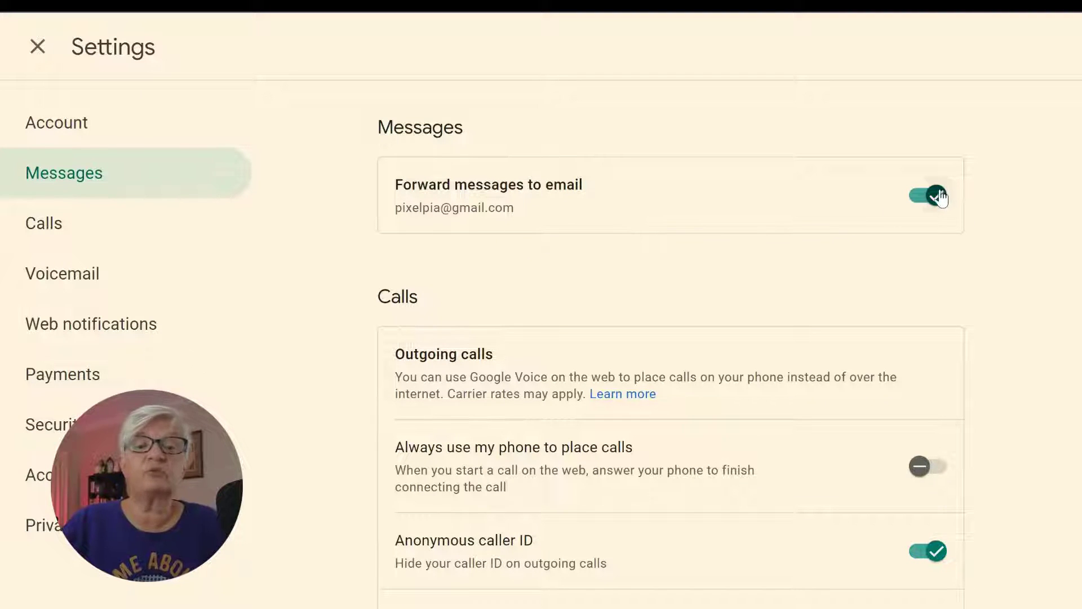
scroll(737, 439, down, 2)
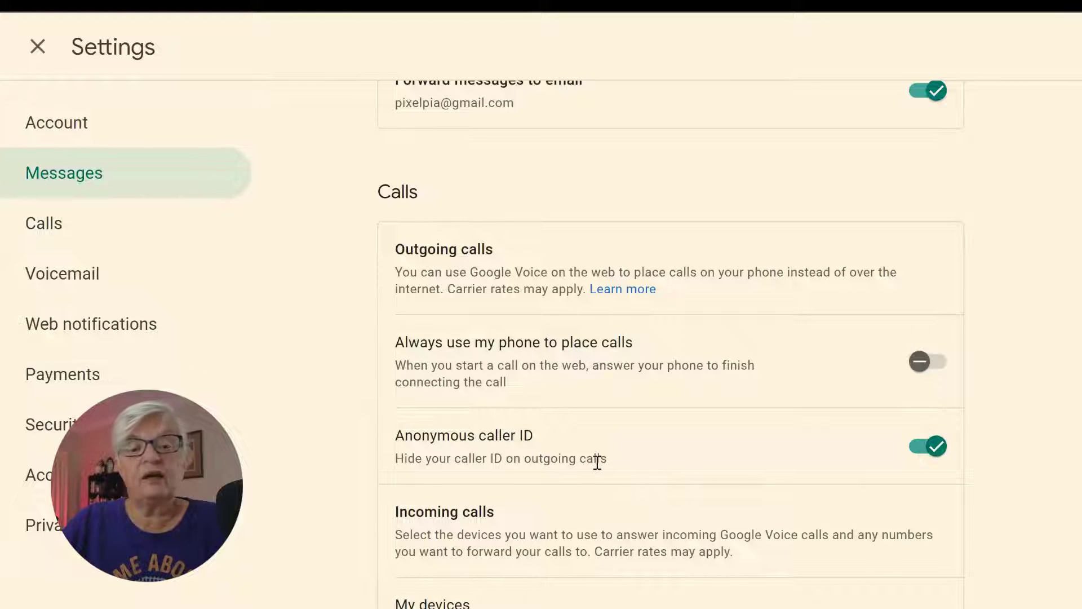
Turn Anonymous caller ID off in the Calls settings.
click(920, 447)
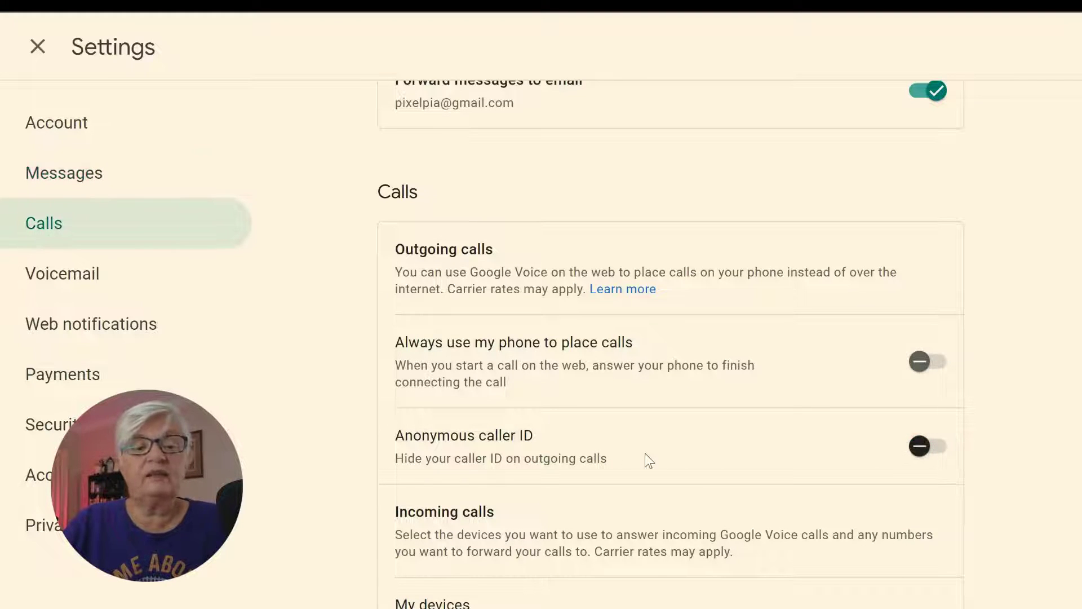
click(936, 449)
click(927, 448)
scroll(708, 428, down, 4)
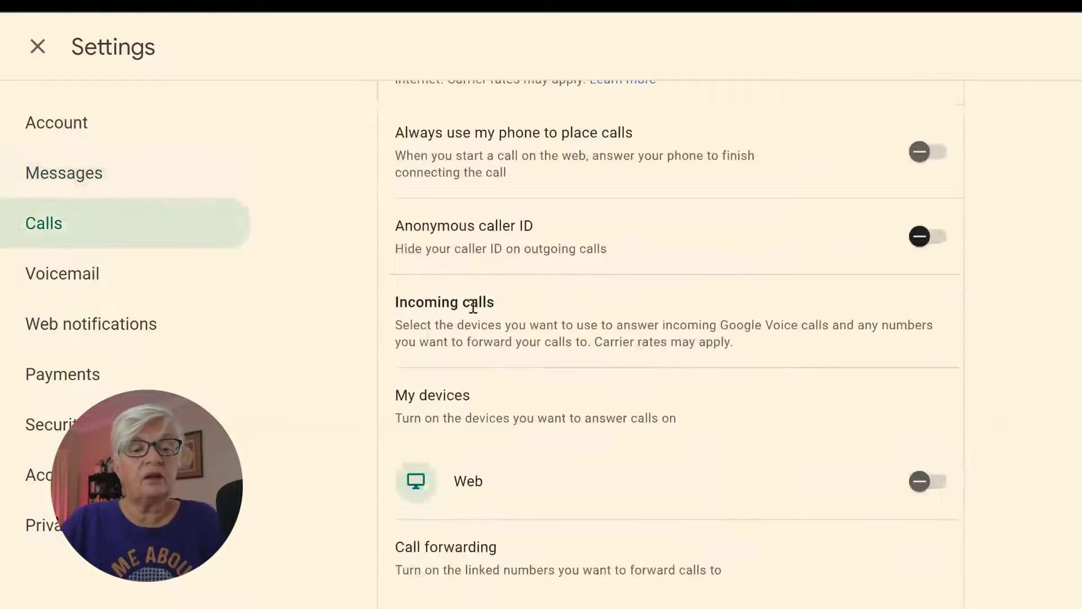
scroll(759, 411, down, 2)
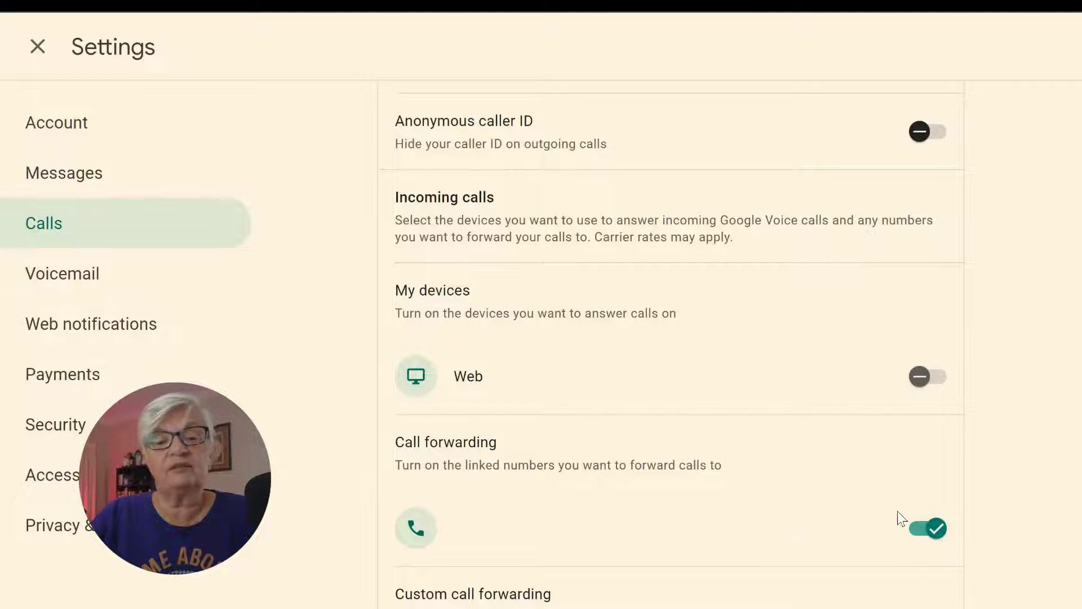
Try the Web and call forwarding toggles, turn Screen calls on, and show Voicemail settings.
click(947, 378)
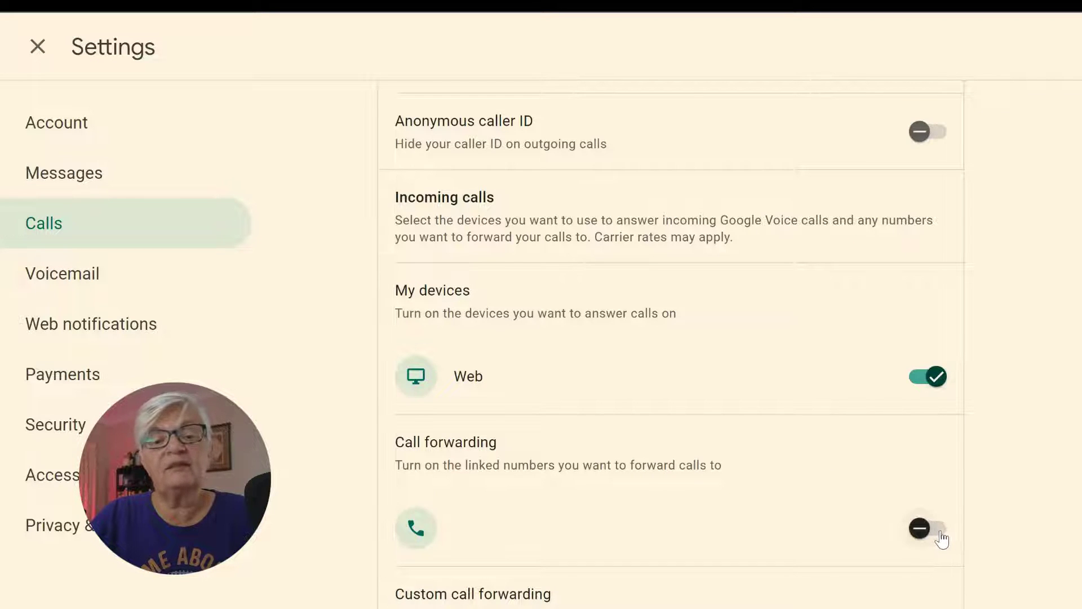
click(940, 533)
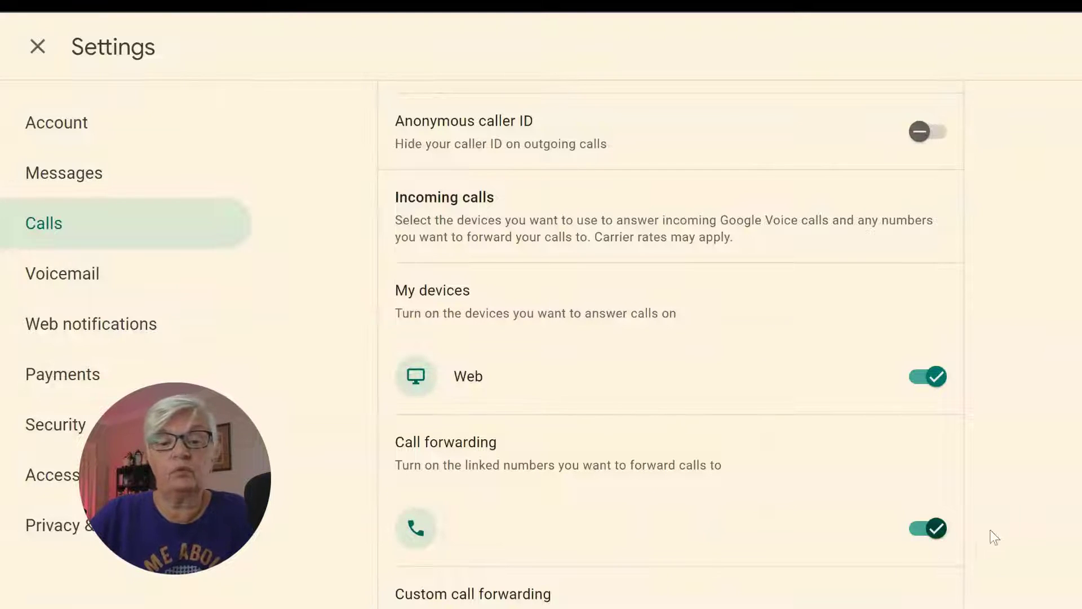
scroll(791, 493, down, 4)
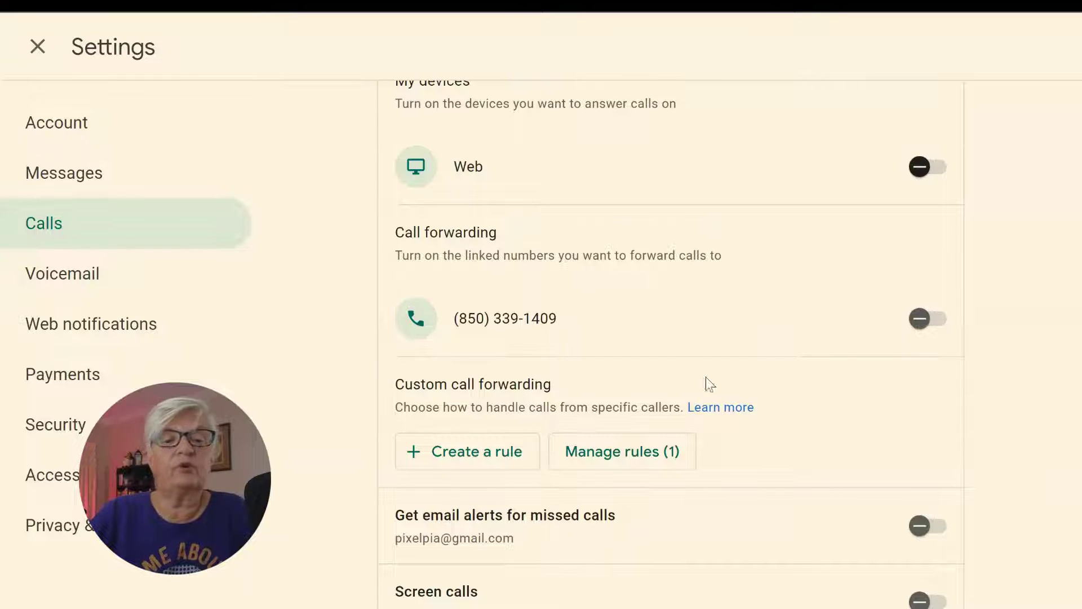
scroll(788, 310, down, 5)
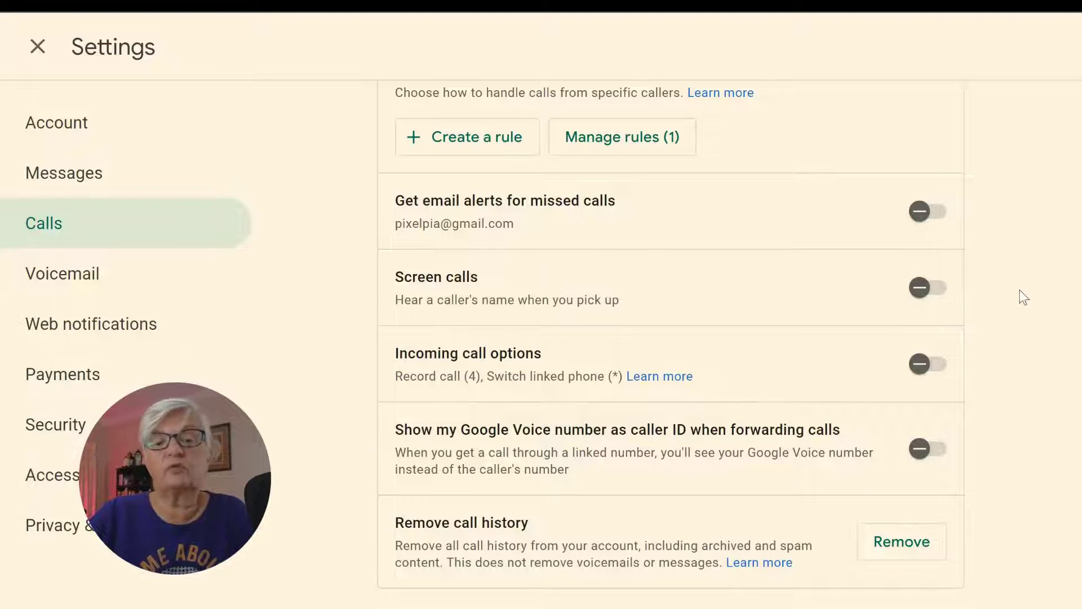
click(960, 289)
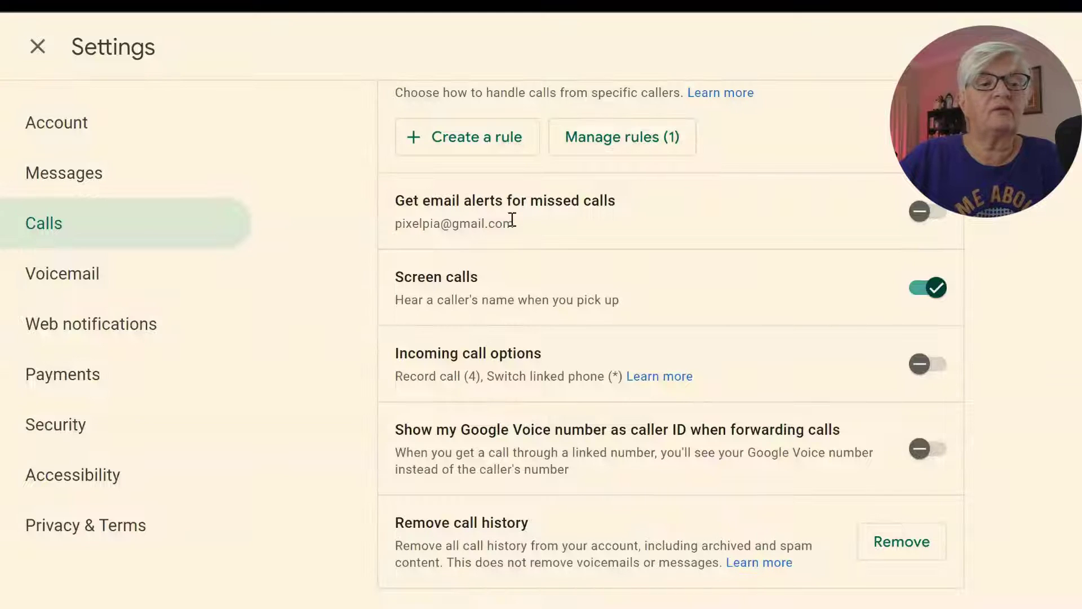
click(109, 292)
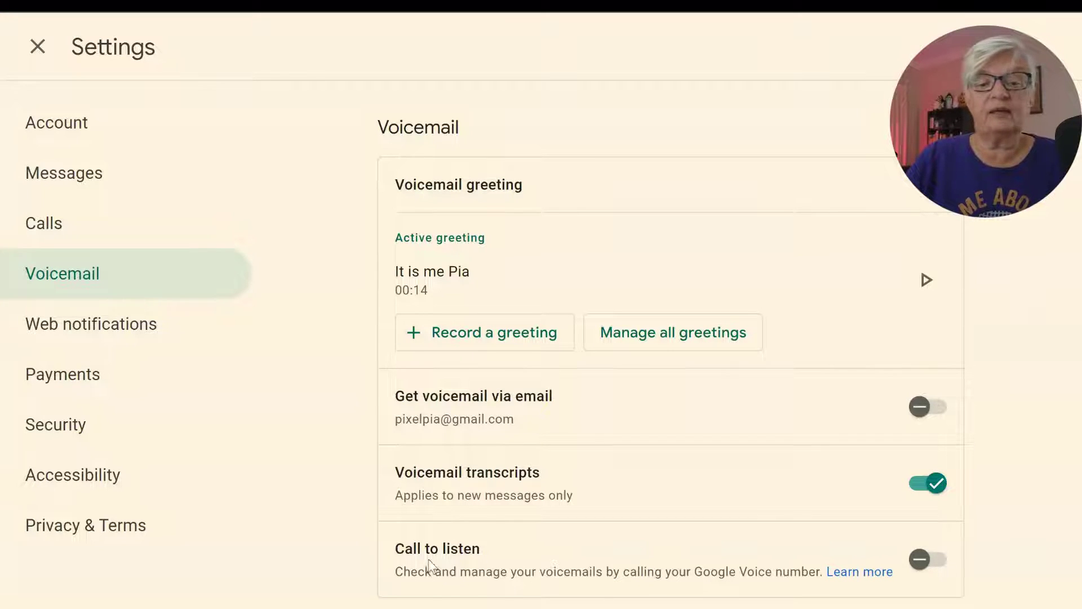
Browse Web notifications, Payments ($0.00 balance, auto-recharge off) and Security with spam filtering on.
click(169, 323)
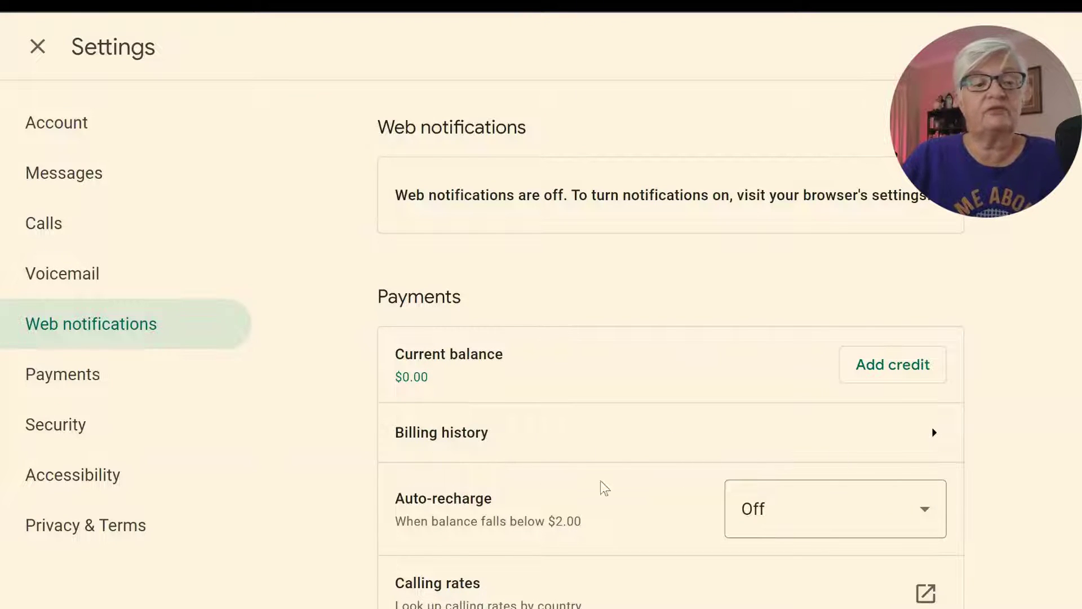
scroll(417, 416, down, 3)
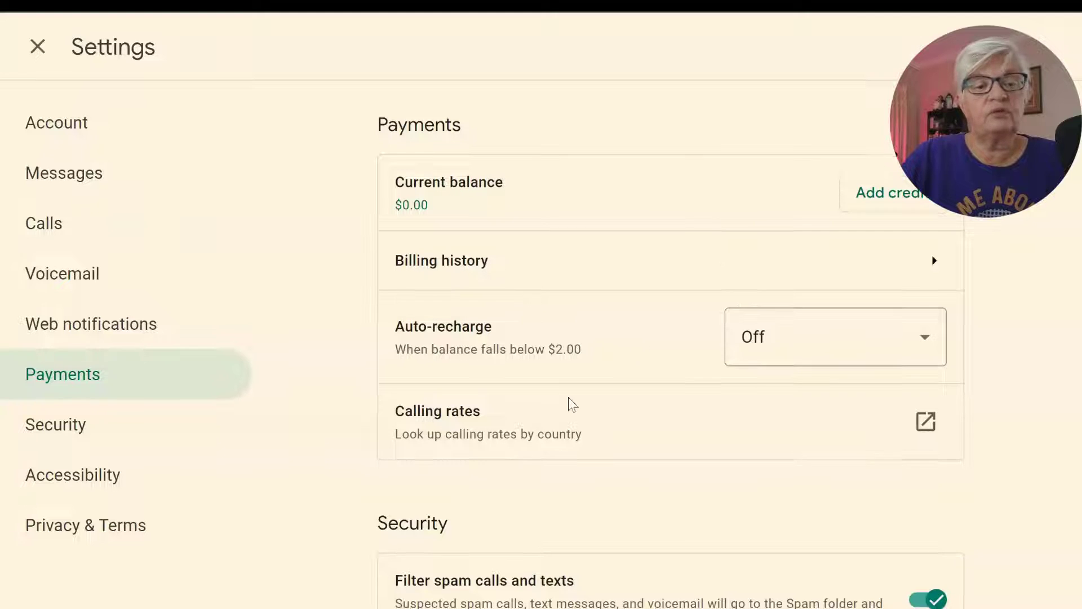
scroll(568, 400, down, 7)
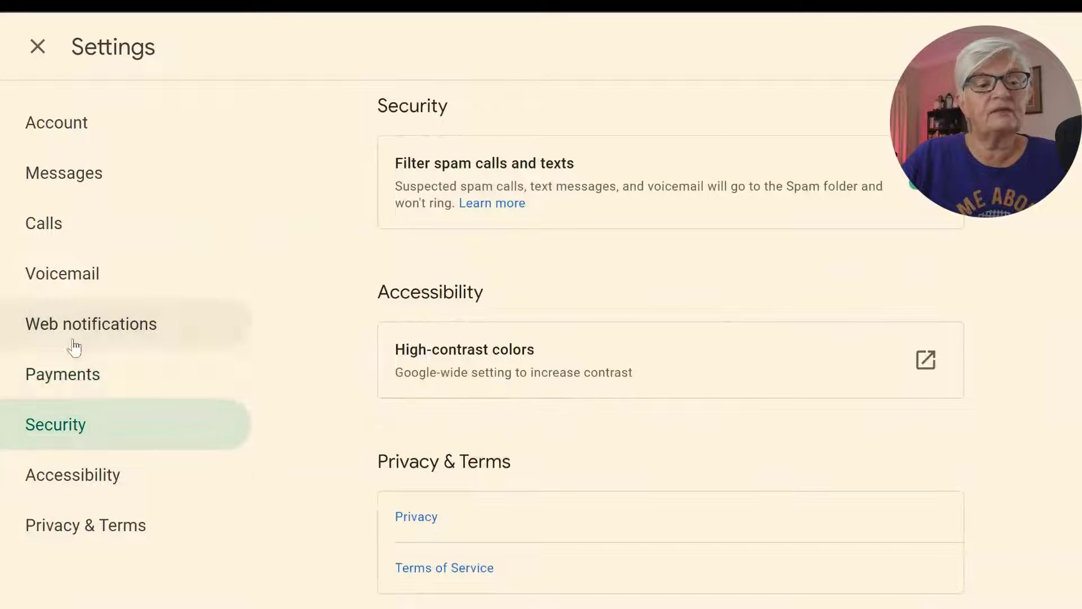
click(86, 427)
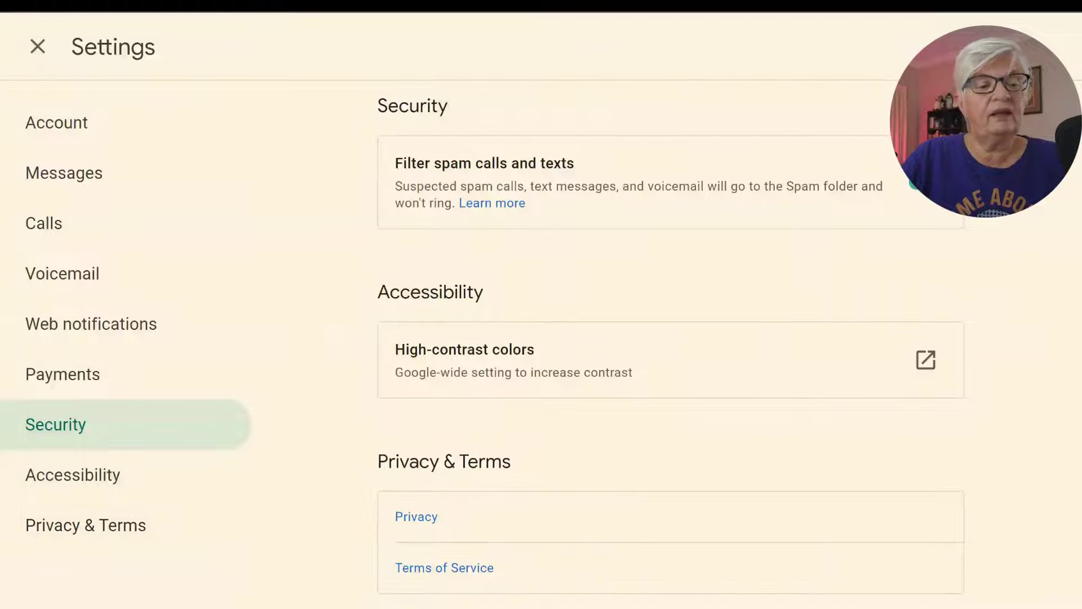
scroll(739, 319, up, 15)
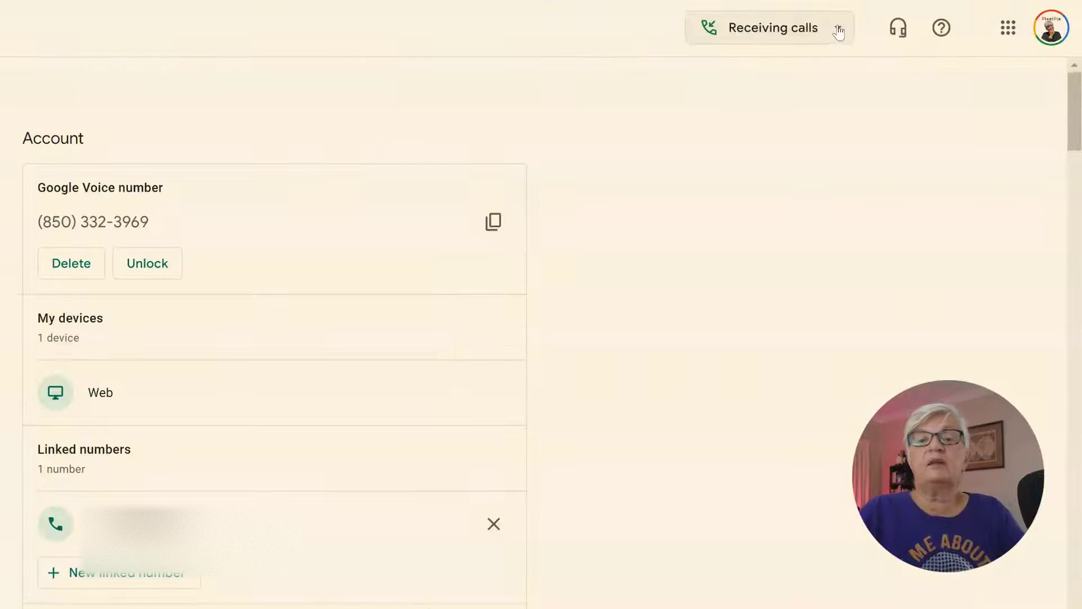
Turn Do not disturb on and back off from the availability menu.
click(838, 31)
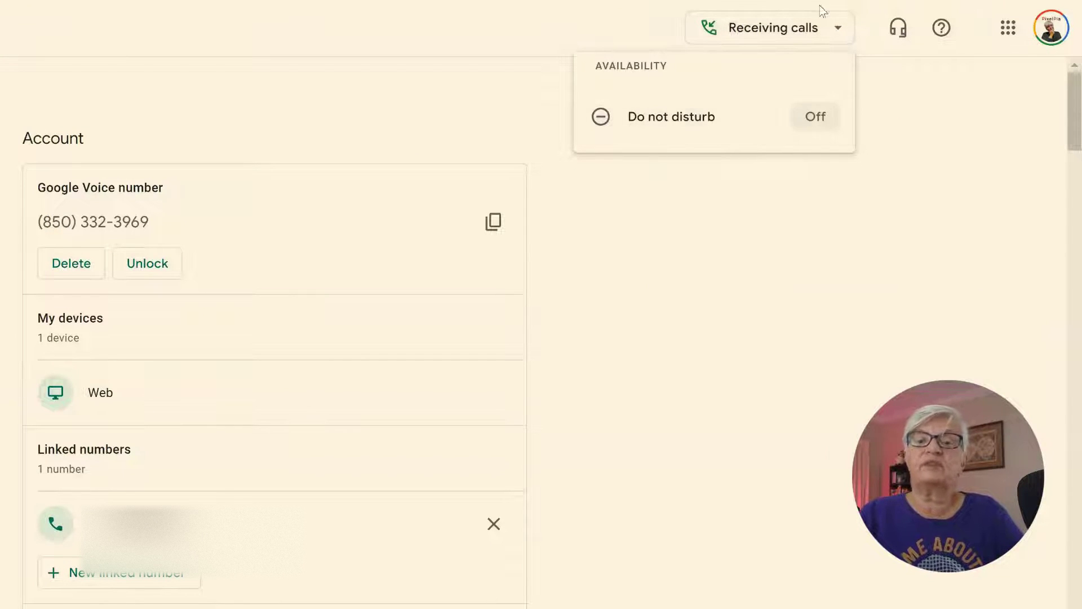
click(822, 117)
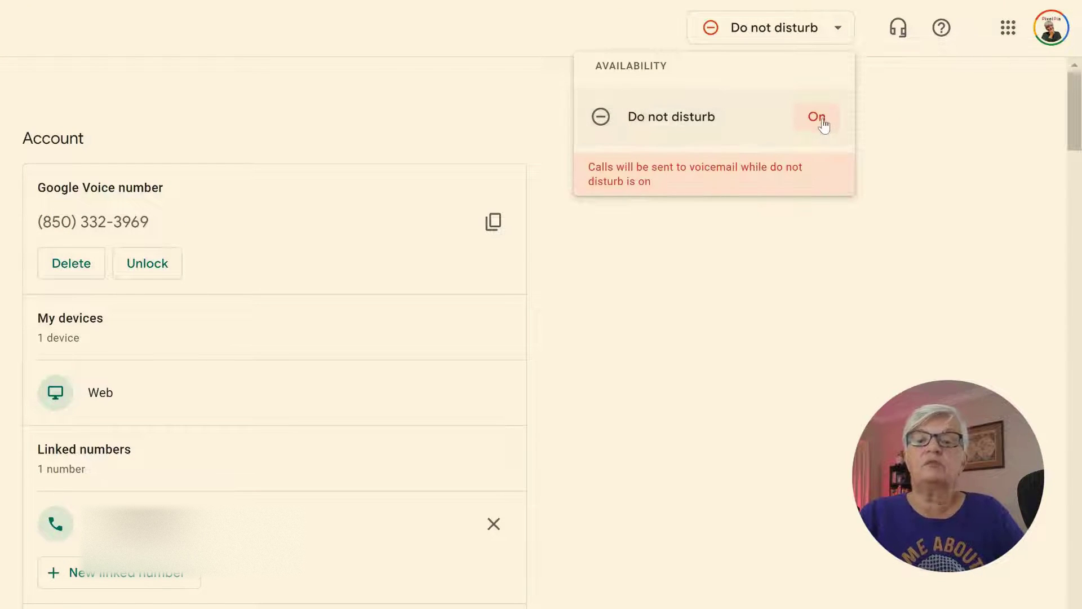
click(810, 117)
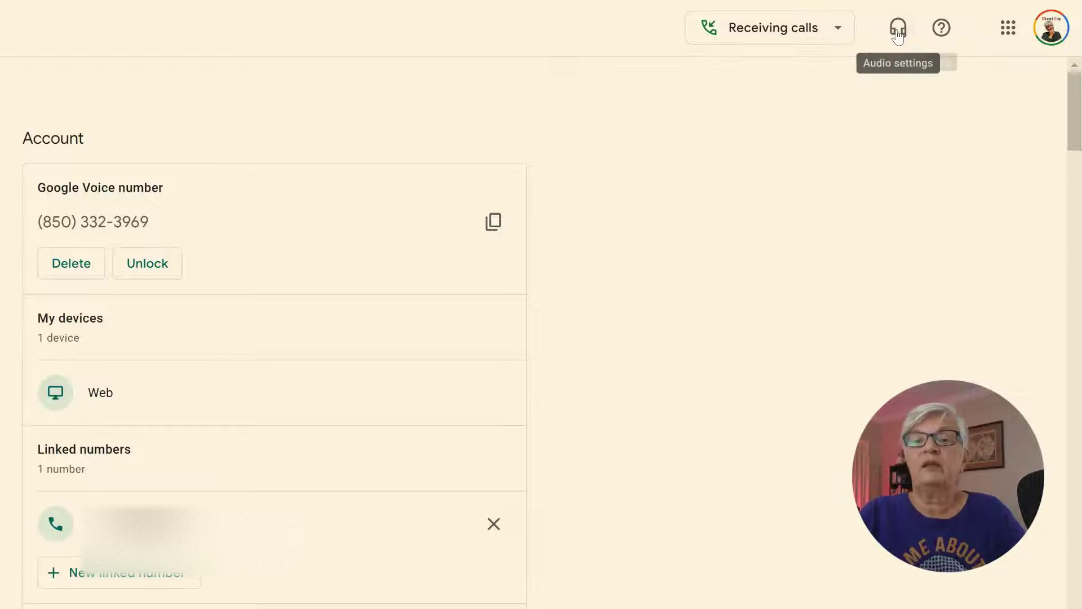
Check and close the audio device settings, then browse the Help panel articles.
click(900, 31)
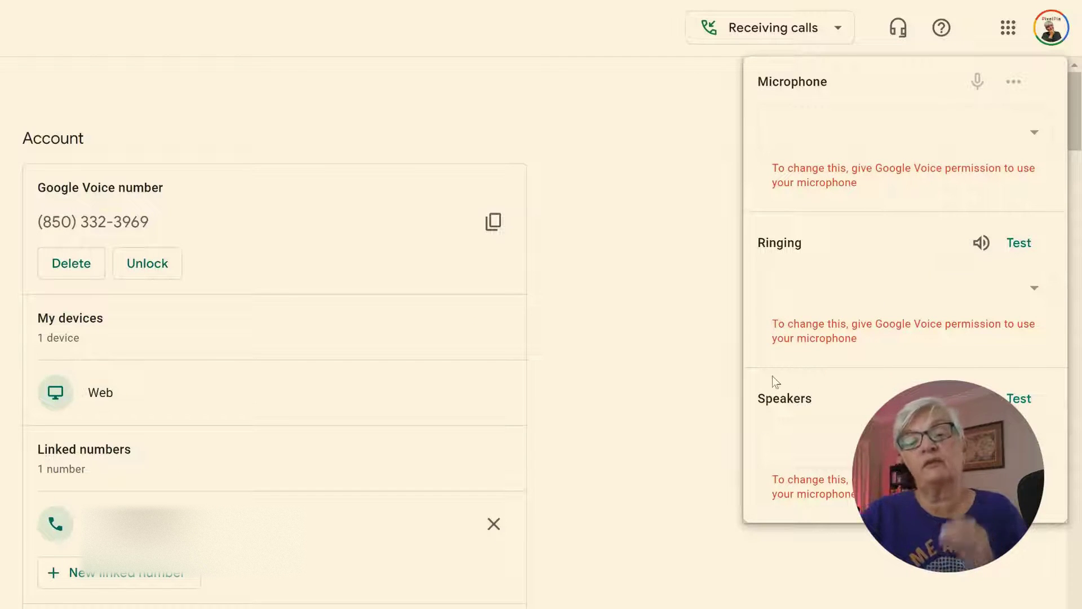
click(650, 242)
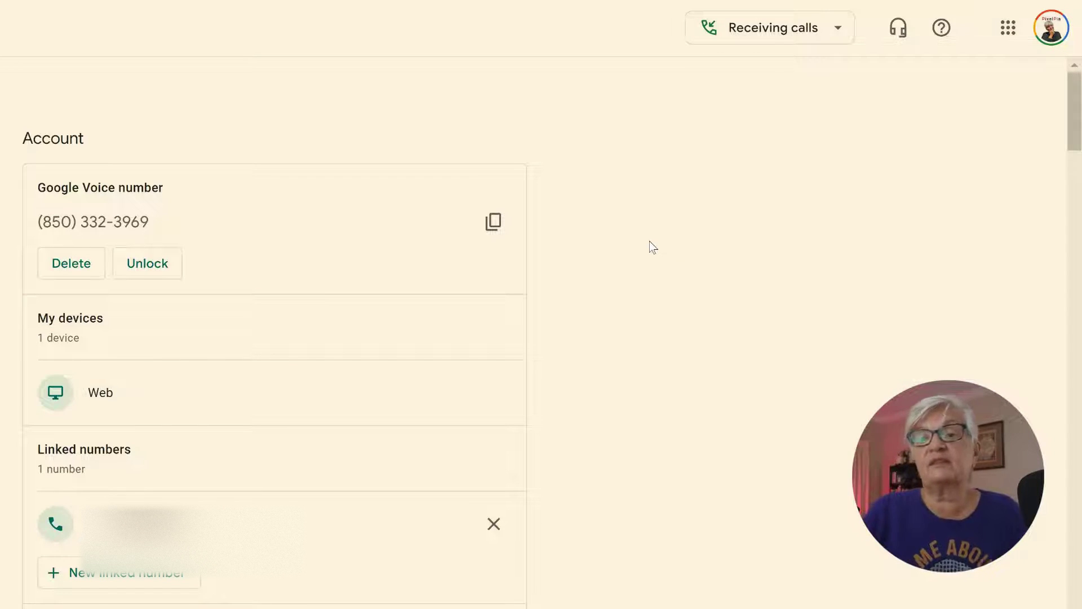
click(939, 35)
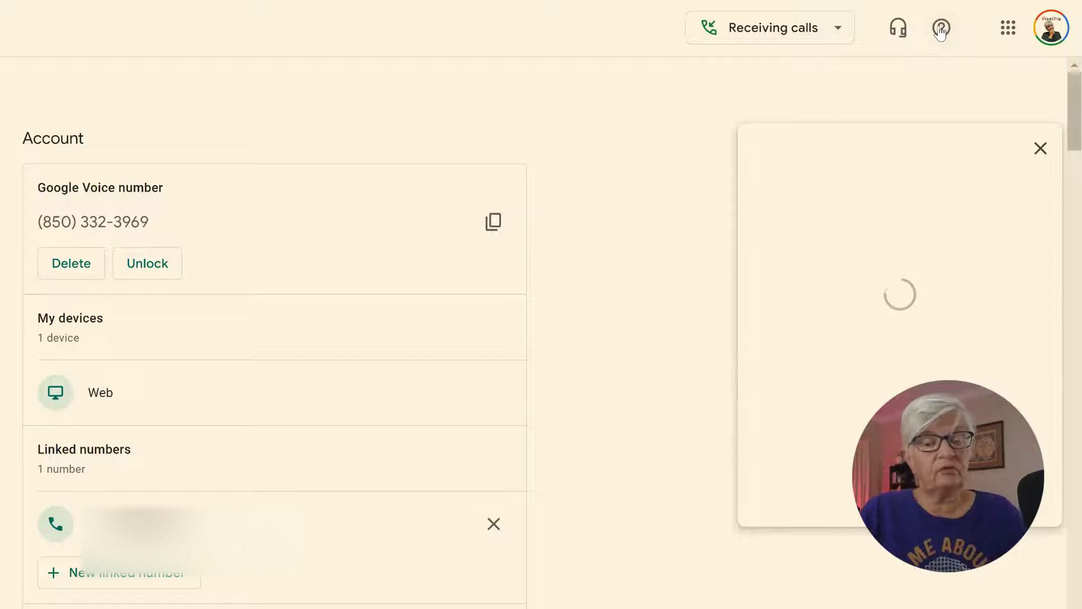
scroll(820, 579, down, 5)
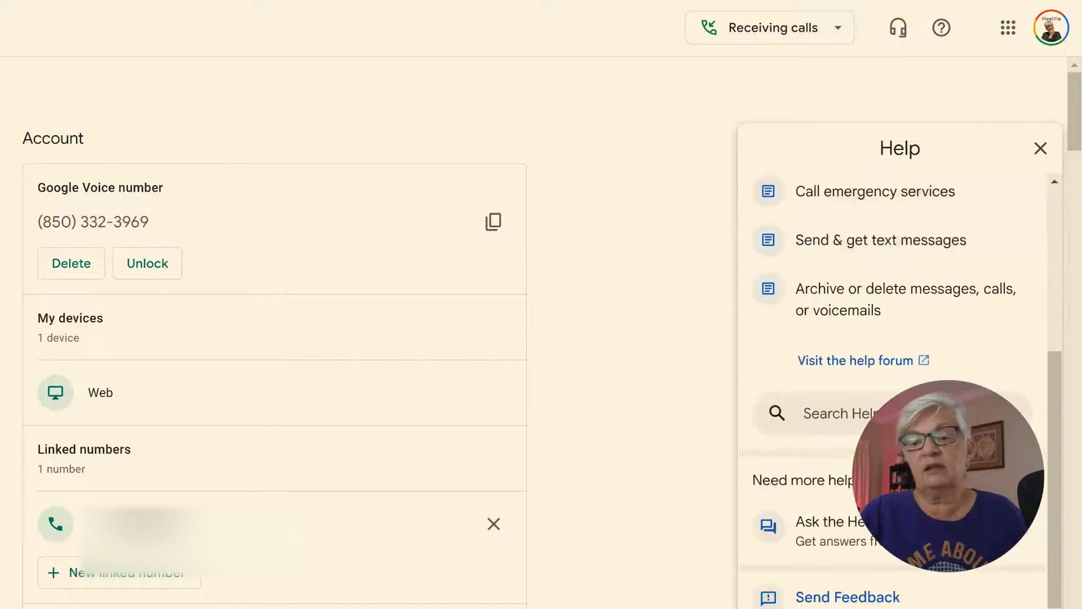